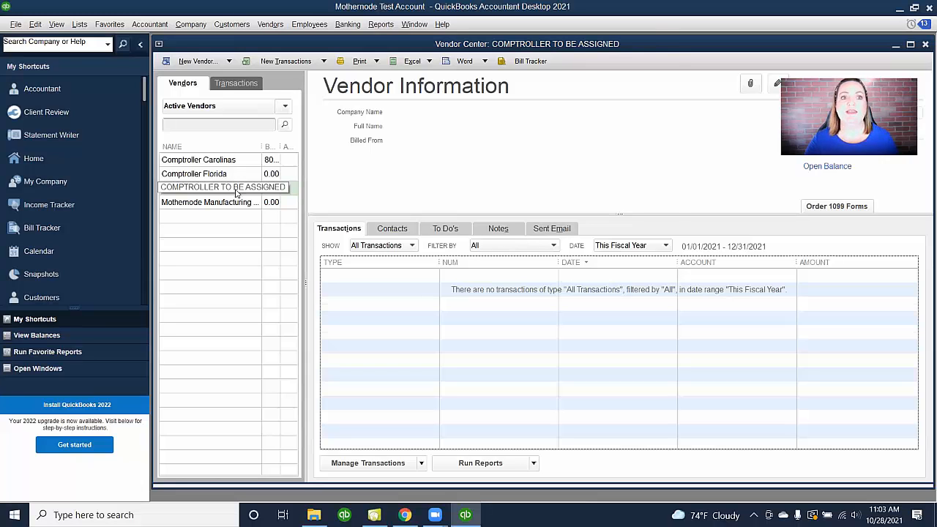
Step: Open the record of the vendor COMPTROLLER TO BE ASSIGNED to examine its details, and close it
double_click(236, 192)
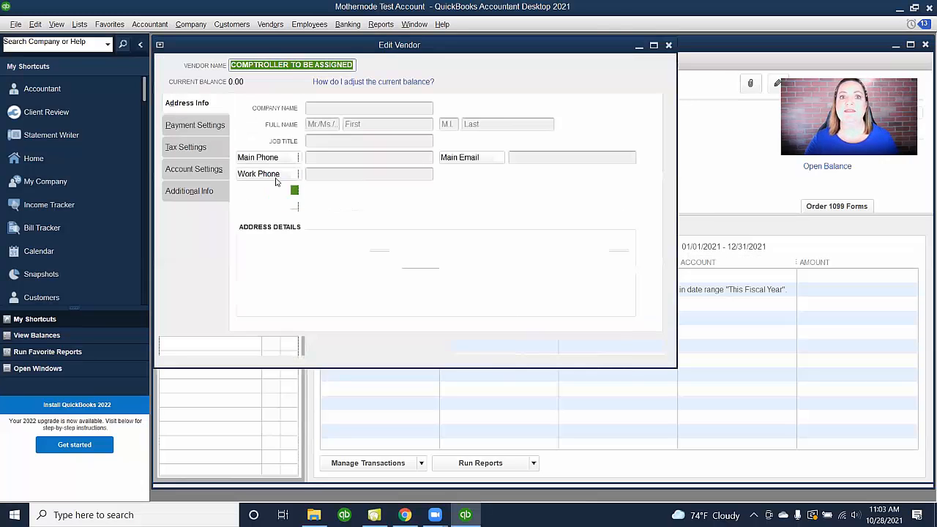
left_click(668, 45)
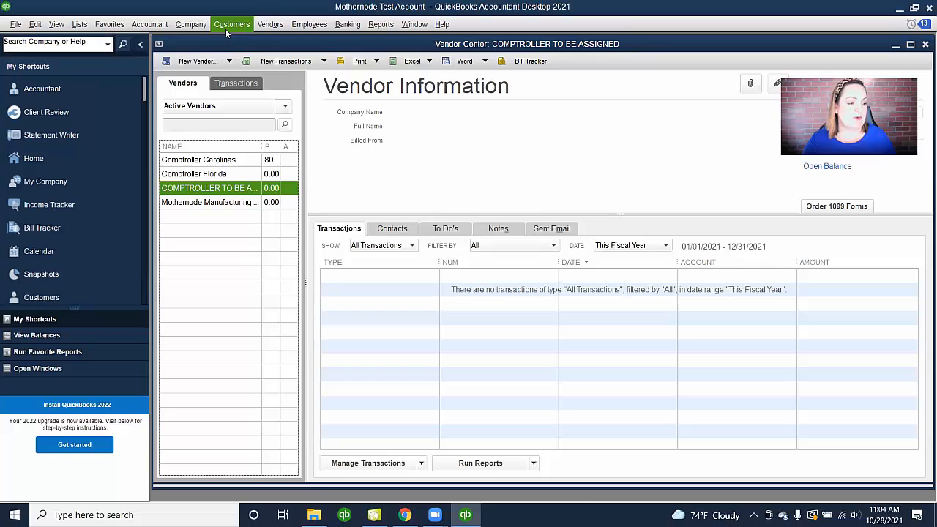
Step: Review the company-level preferences for Items & Inventory, then leave the preferences without changing anything
left_click(30, 25)
left_click(91, 278)
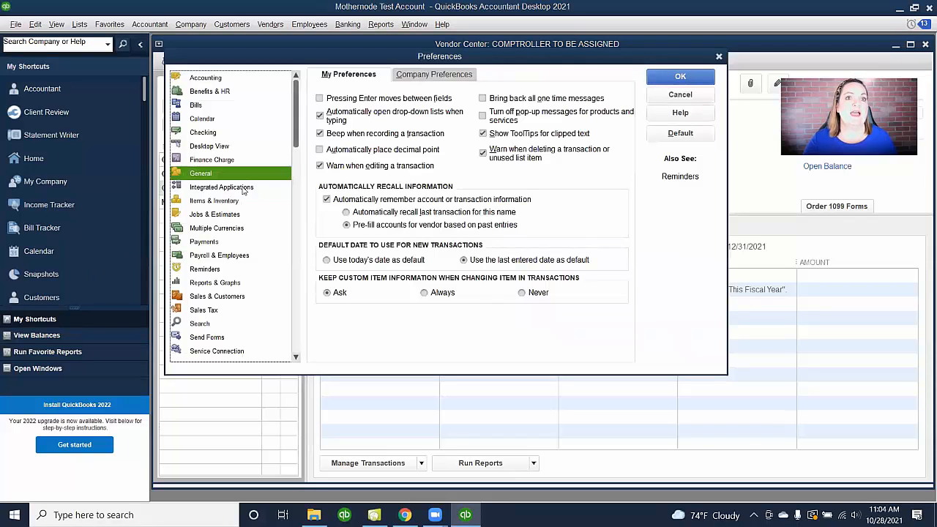
left_click(239, 204)
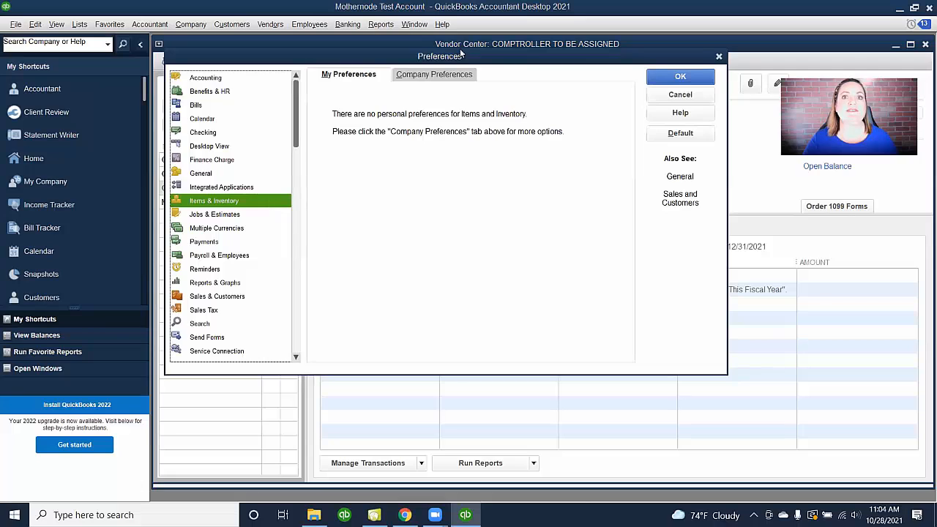
left_click(453, 77)
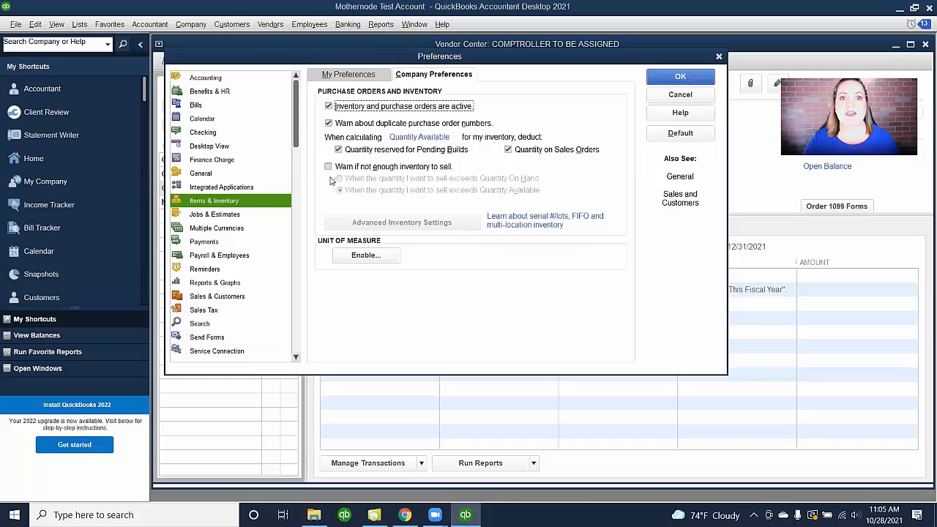
key("Escape")
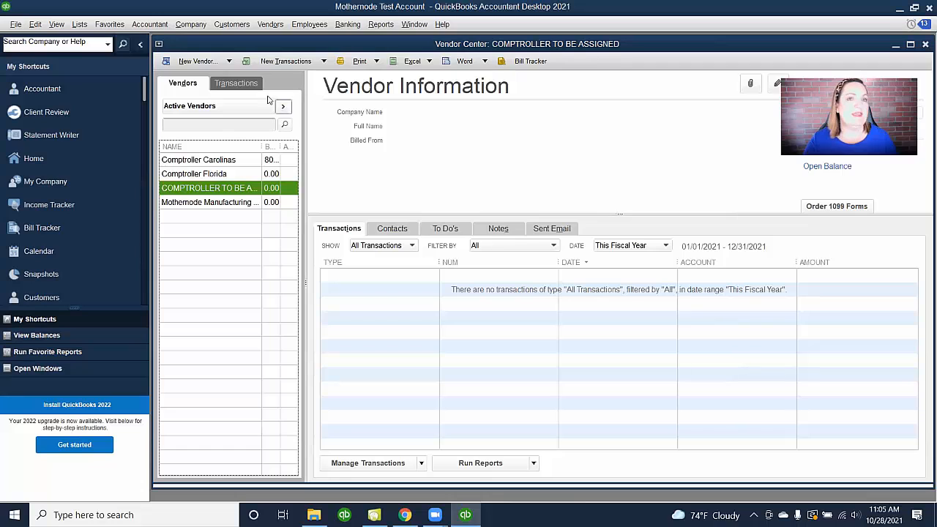
Step: Review the company-level Sales Tax preferences
left_click(35, 24)
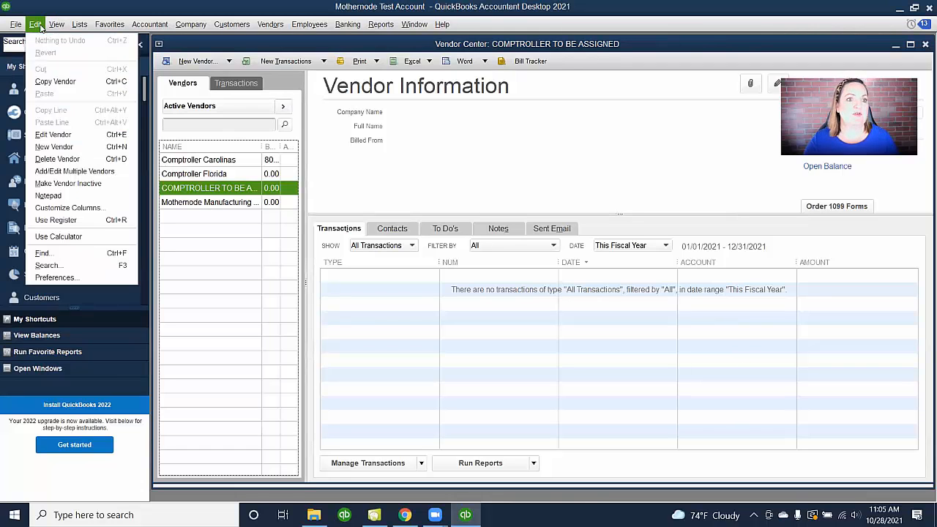
left_click(55, 277)
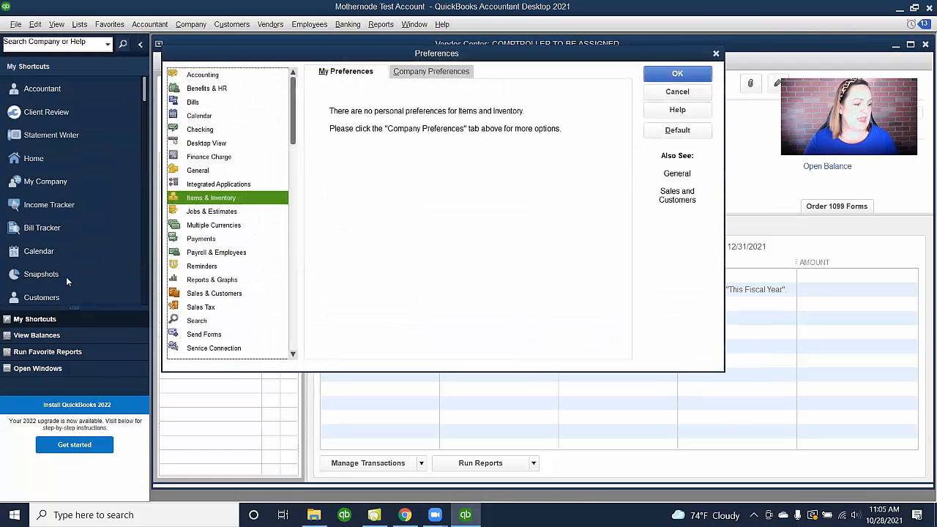
left_click(225, 310)
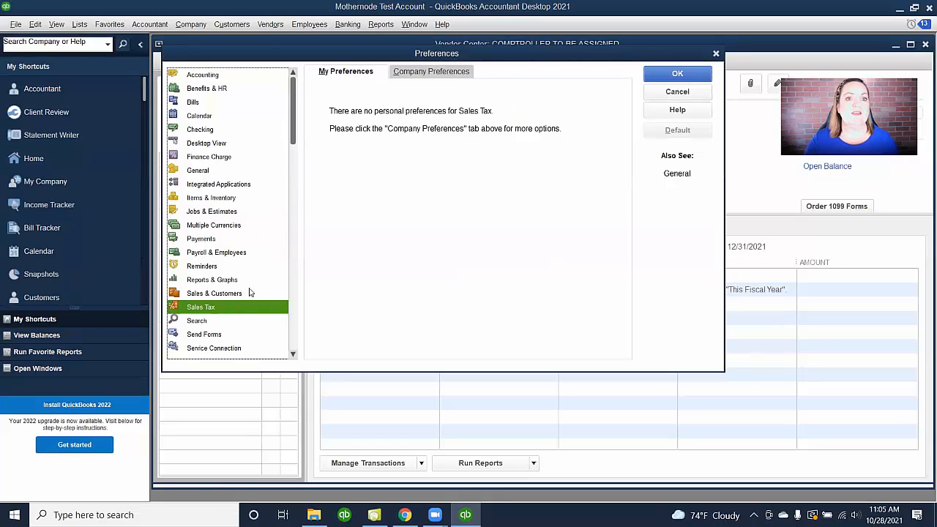
left_click(452, 76)
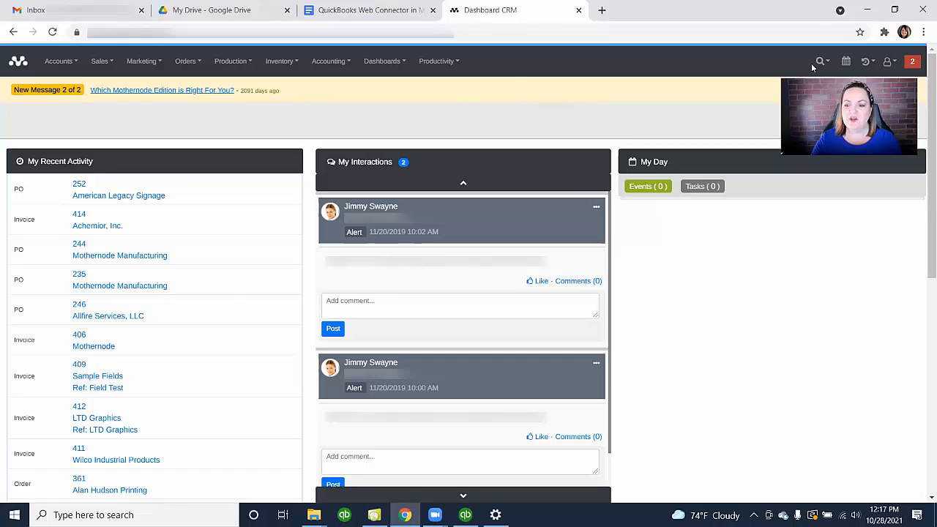
Step: In Mothernode's system settings, enable the QuickBooks Web Connector API integration for PNC (Carolinas)
left_click(887, 65)
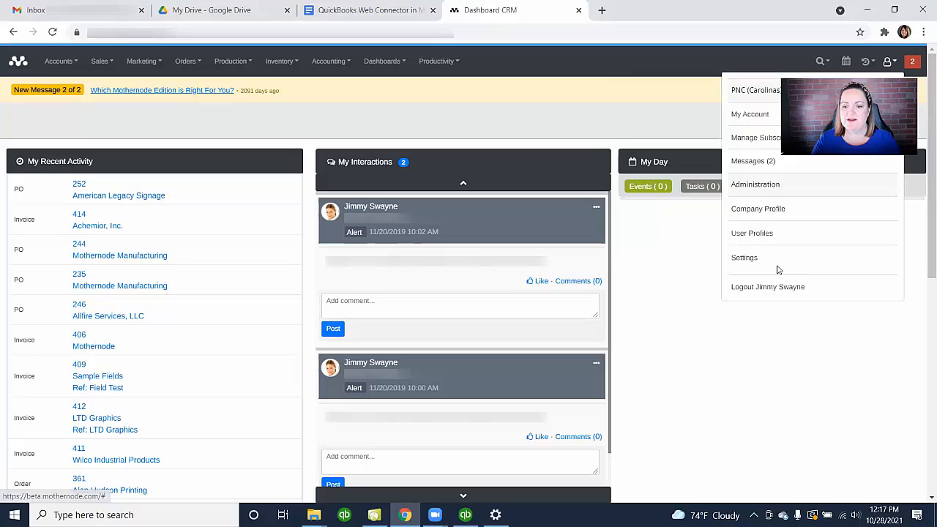
left_click(745, 257)
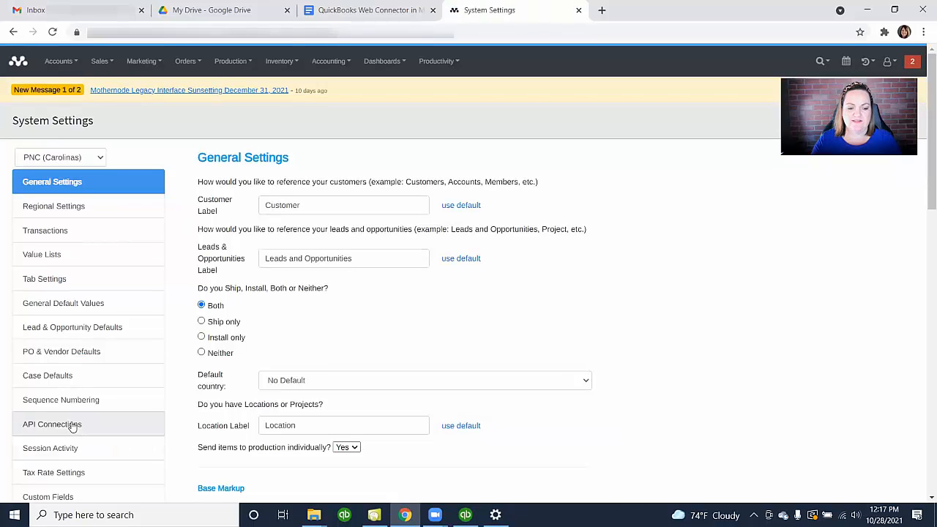
left_click(75, 424)
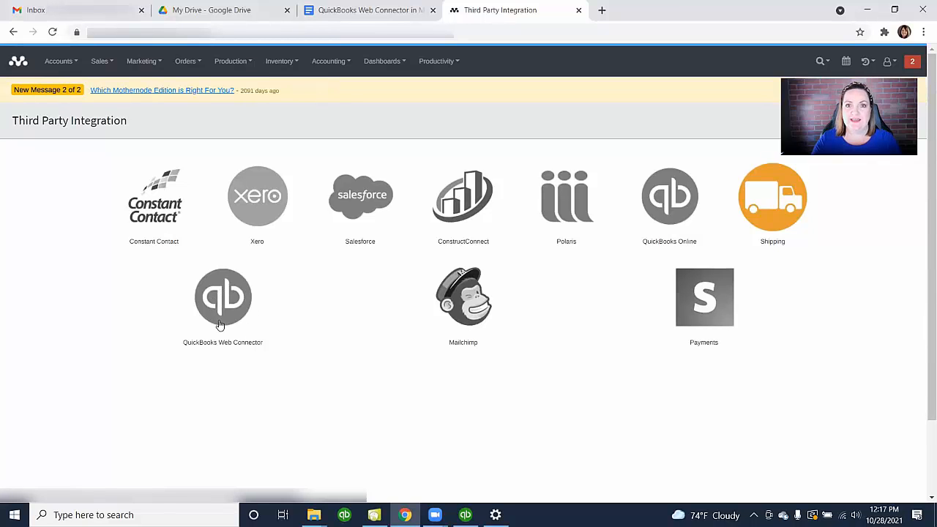
left_click(222, 315)
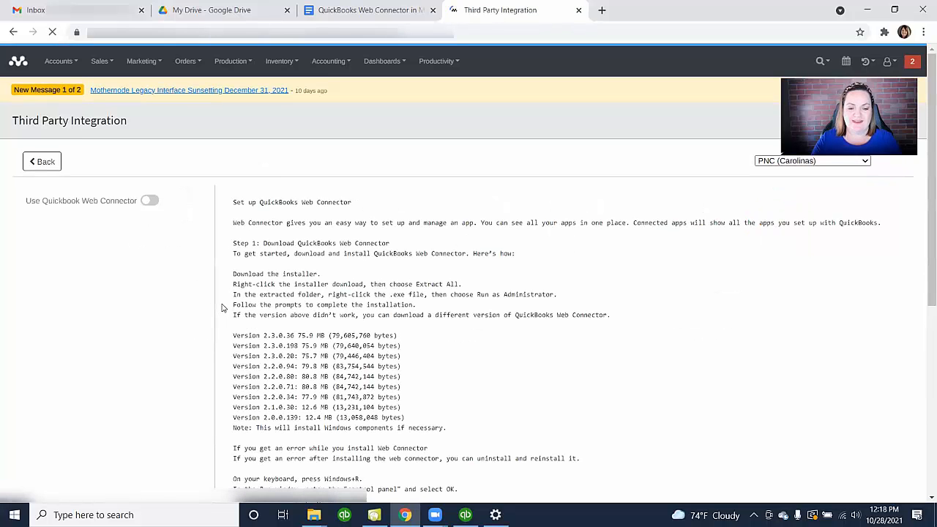
left_click(149, 202)
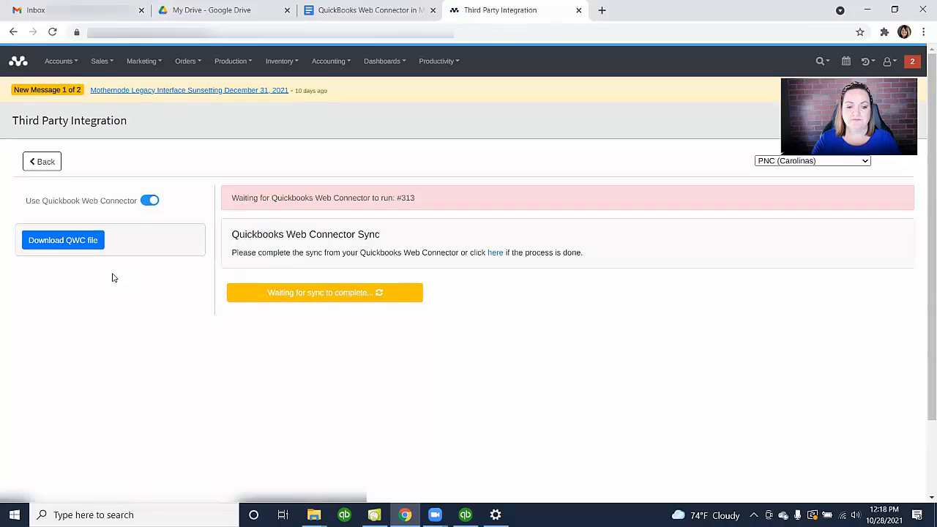
Step: Download the QWC file, open it and authorize the web service's access to QuickBooks
left_click(77, 244)
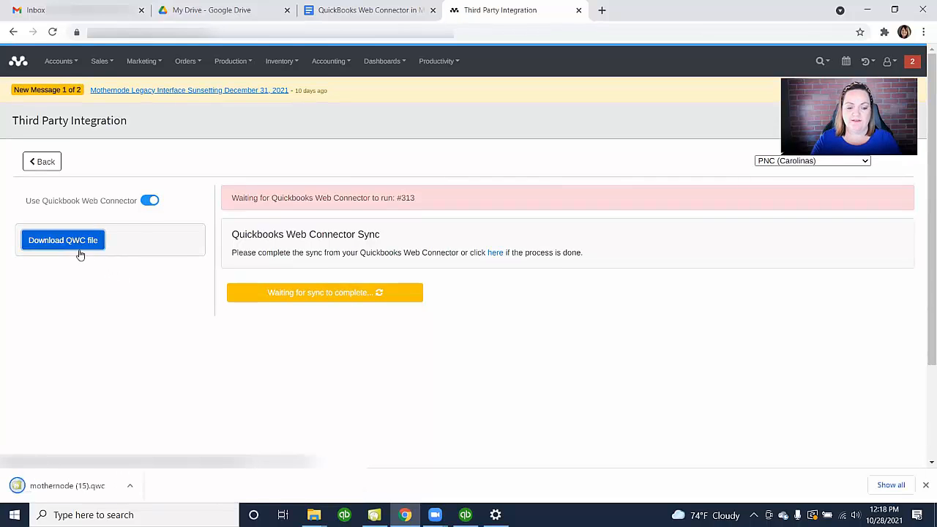
left_click(76, 488)
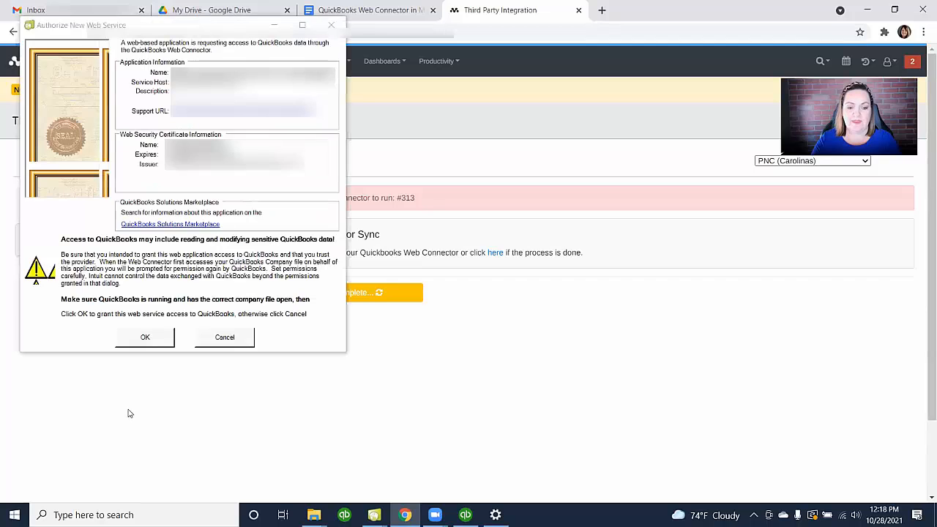
left_click(145, 338)
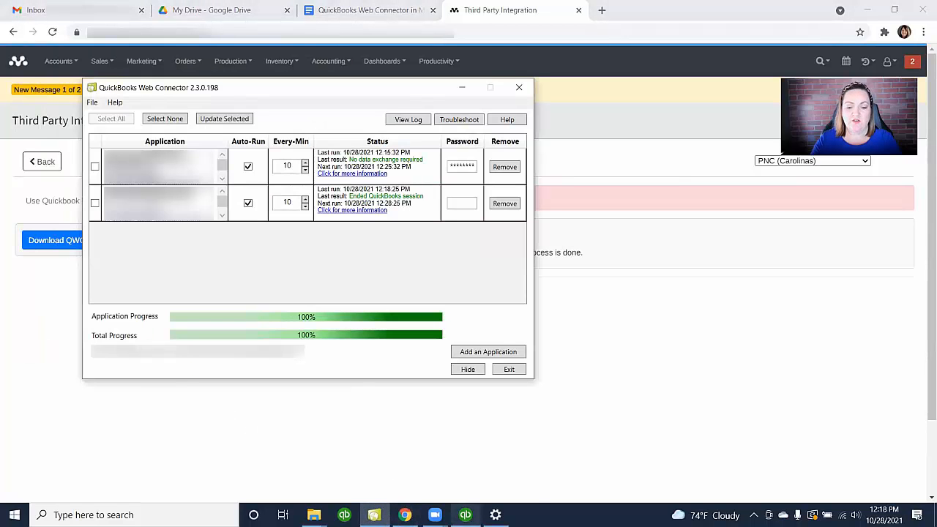
Step: Switch to QuickBooks and confirm the application's access to the Manufacturing Sample File company file, then return to QuickBooks Web Connector
mouse_move(465, 514)
left_click(439, 447)
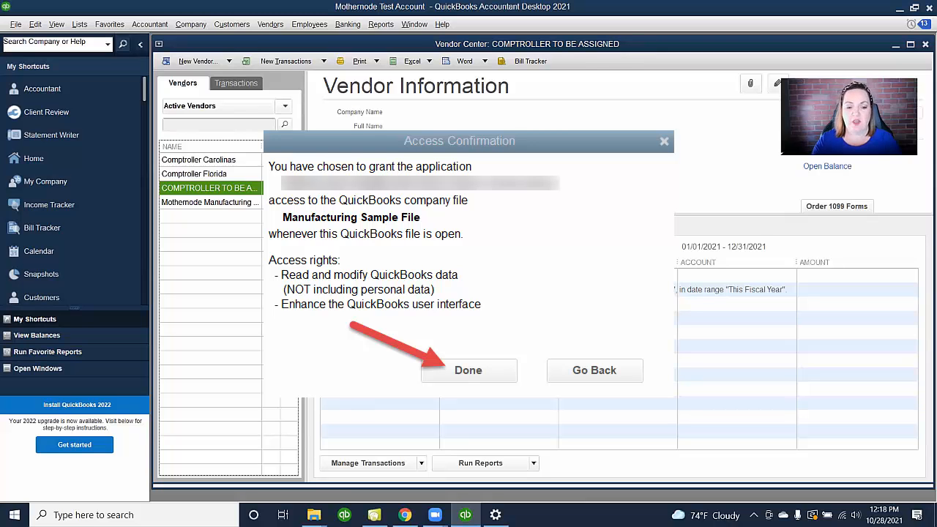
key("alt+Tab")
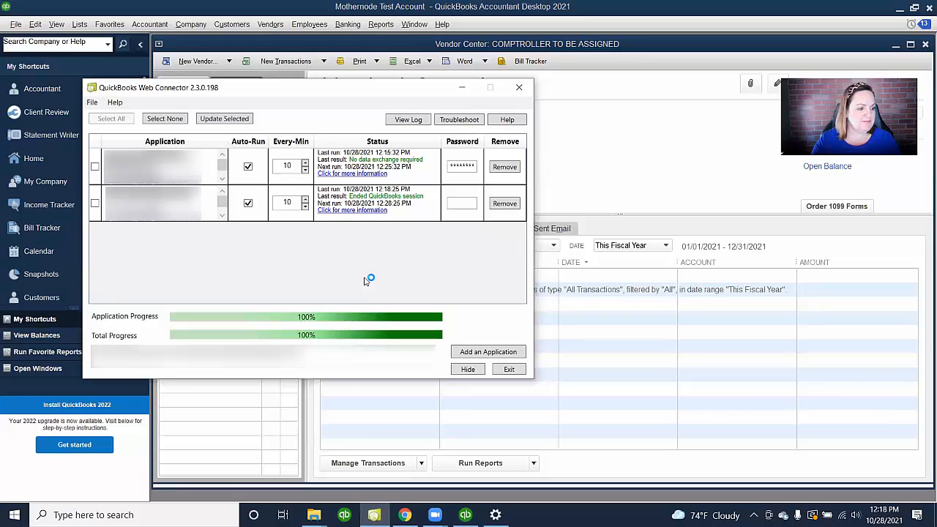
Step: Select the newly added application in QuickBooks Web Connector, enter its password and save the password
left_click(95, 205)
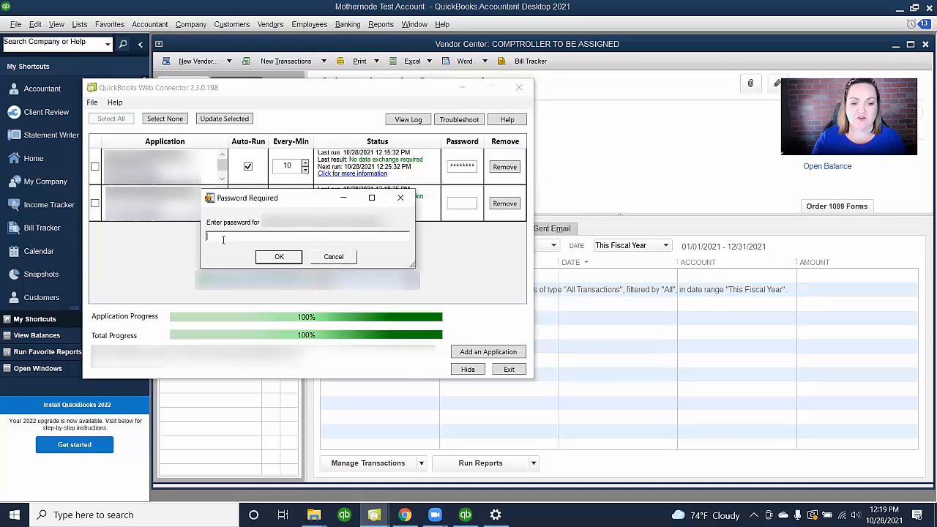
type("*")
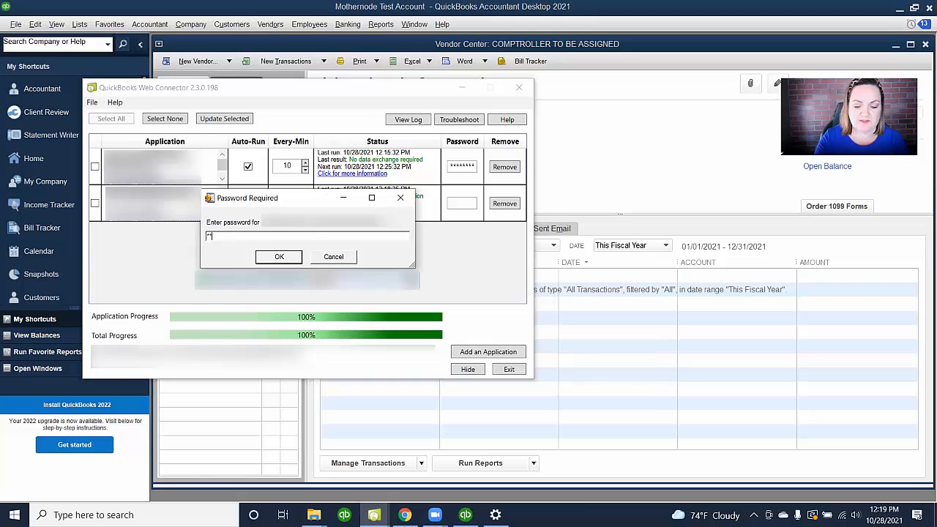
left_click(279, 257)
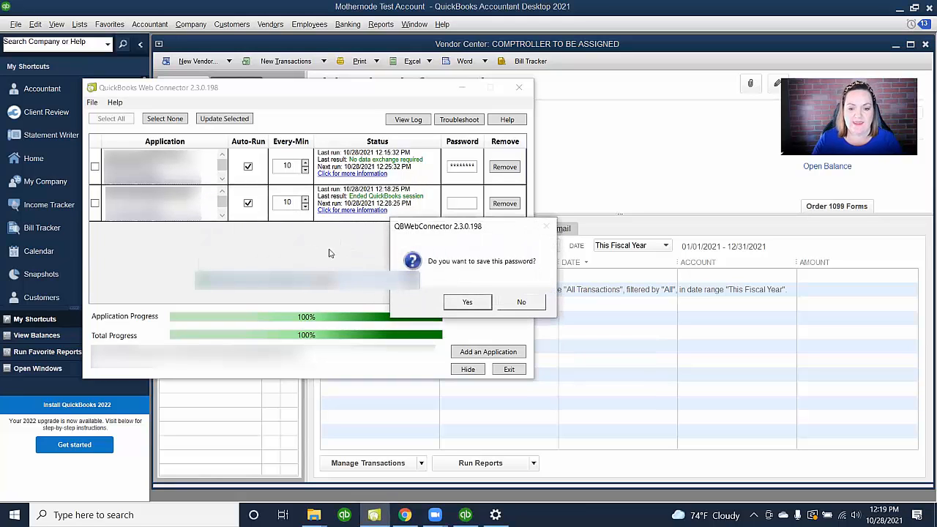
left_click(468, 303)
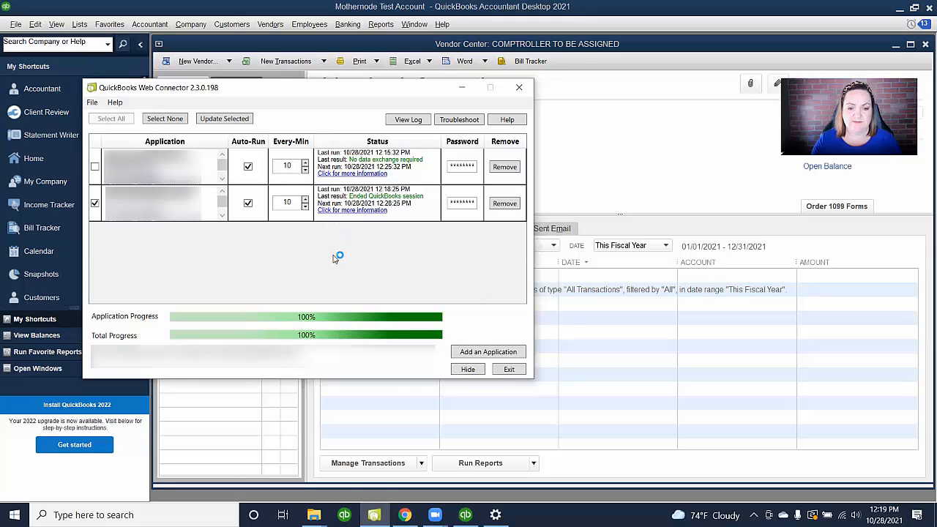
Step: Run the update for the selected application, then switch to Mothernode in Chrome and refresh the waiting sync status
left_click(224, 119)
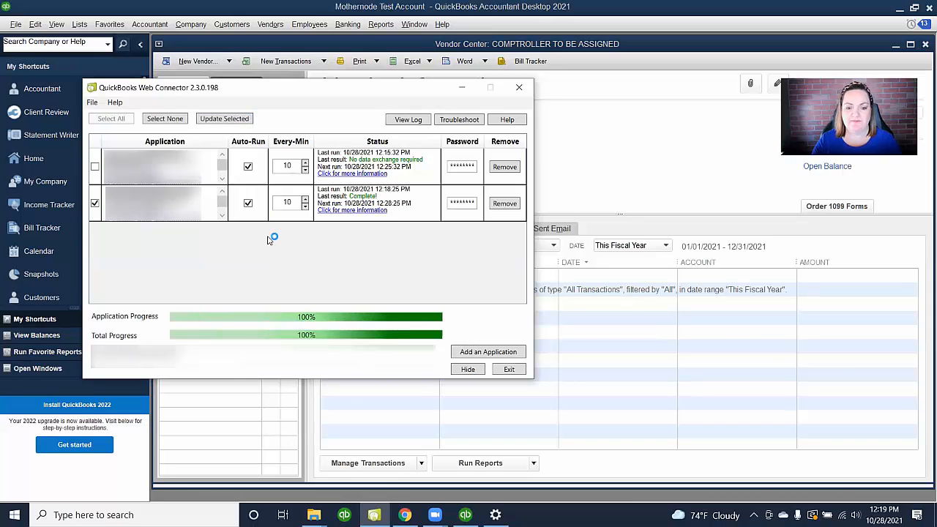
key("alt+Tab")
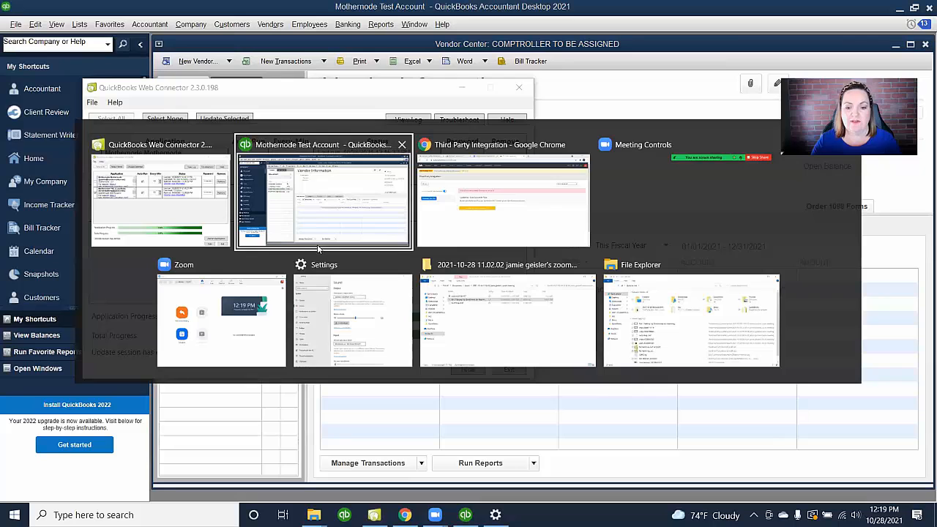
key("alt+Tab")
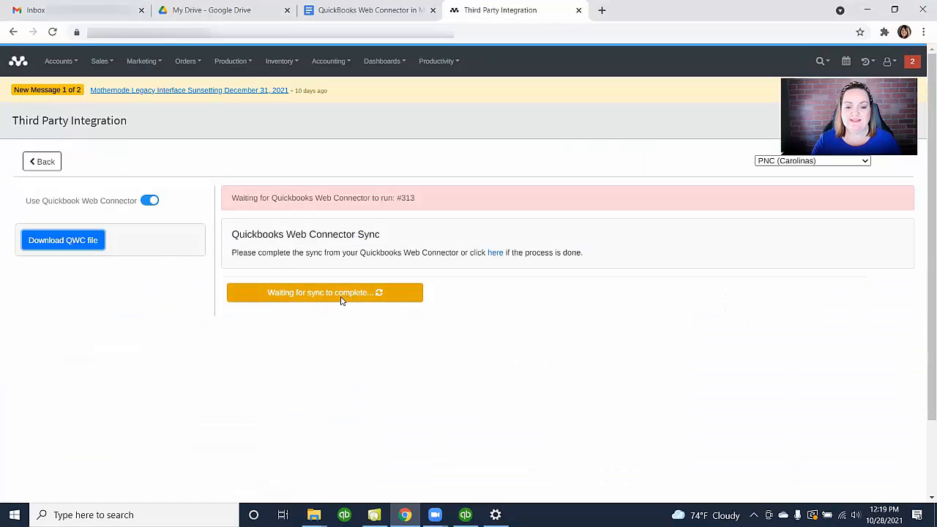
left_click(342, 299)
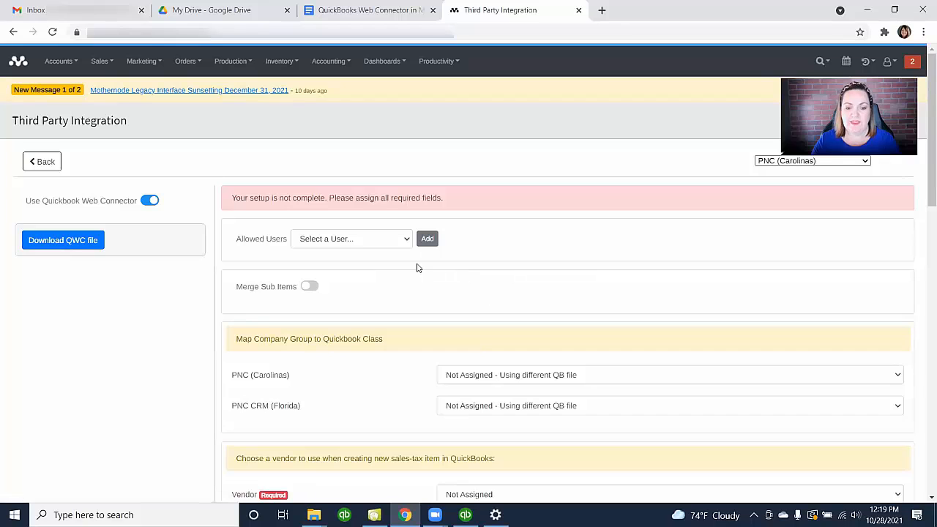
Step: Add the first listed user and the currently logged-in user to the integration's allowed users
left_click(353, 243)
left_click(335, 264)
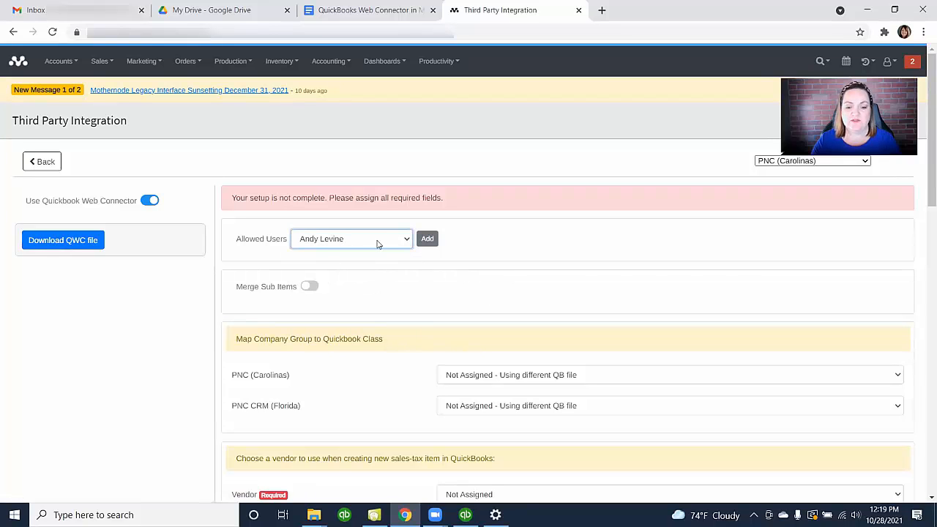
left_click(427, 238)
left_click(377, 240)
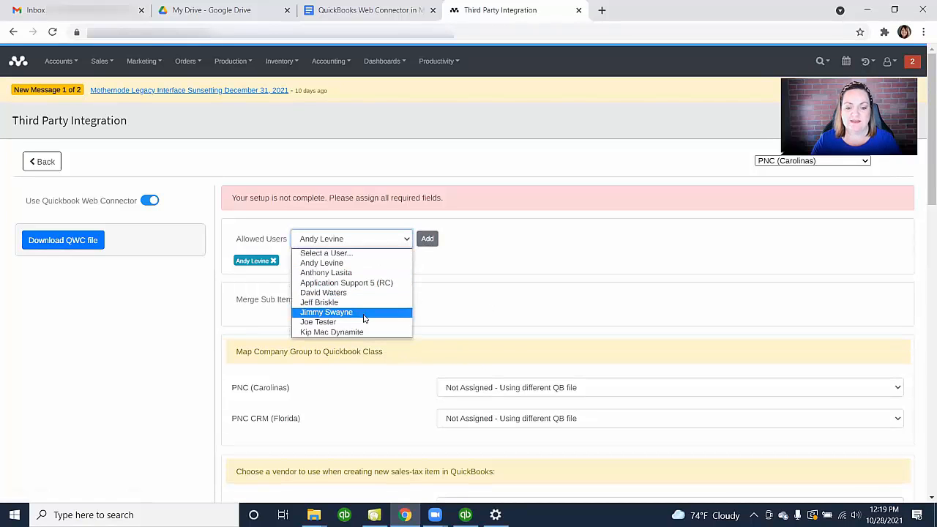
left_click(366, 311)
left_click(428, 238)
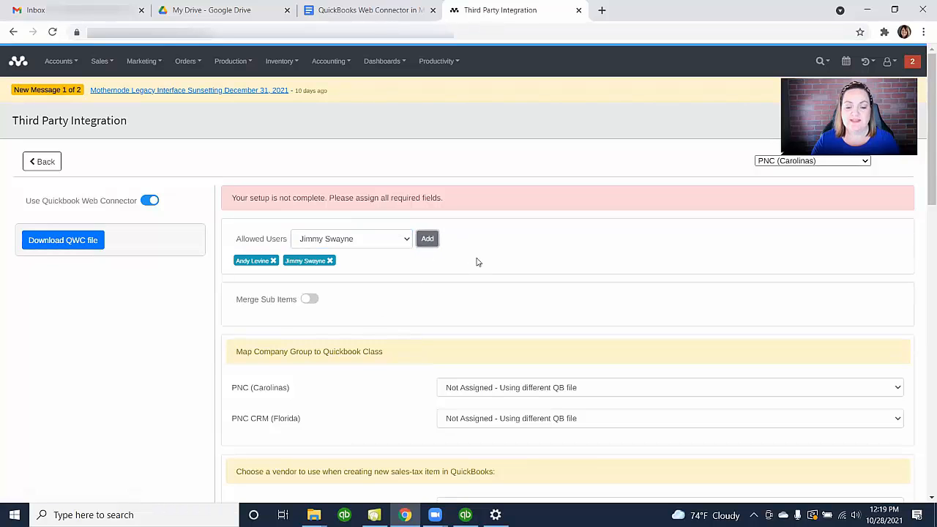
Step: Map the PNC (Carolinas) company group to the QuickBooks class Carolinas
scroll(477, 238, "down", 2)
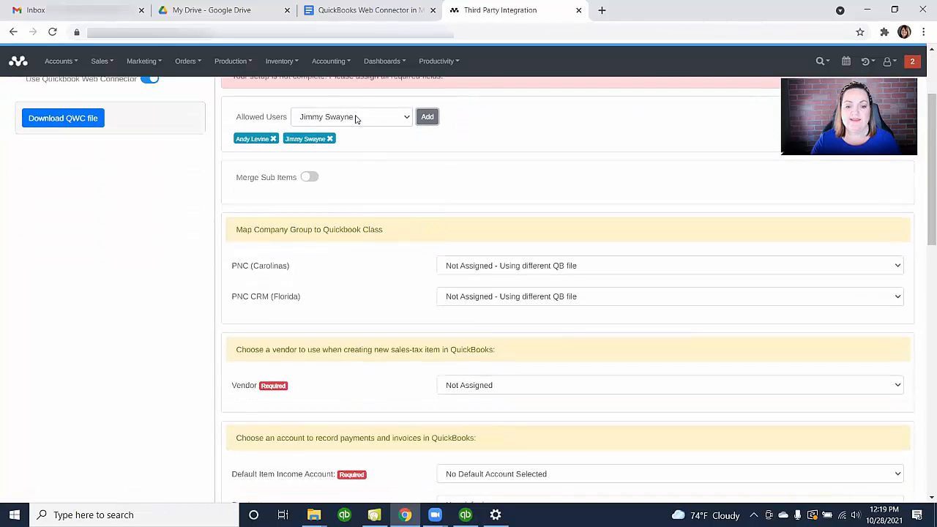
scroll(411, 250, "down", 2)
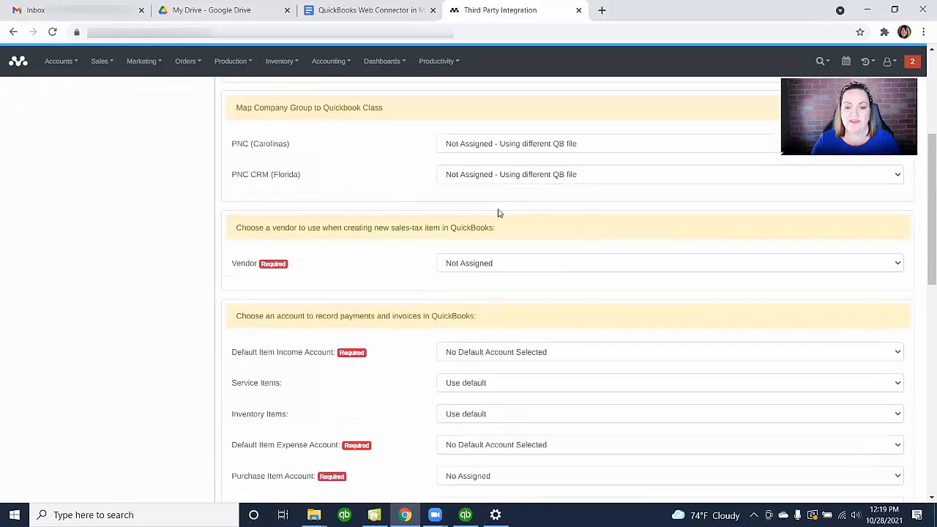
left_click(544, 145)
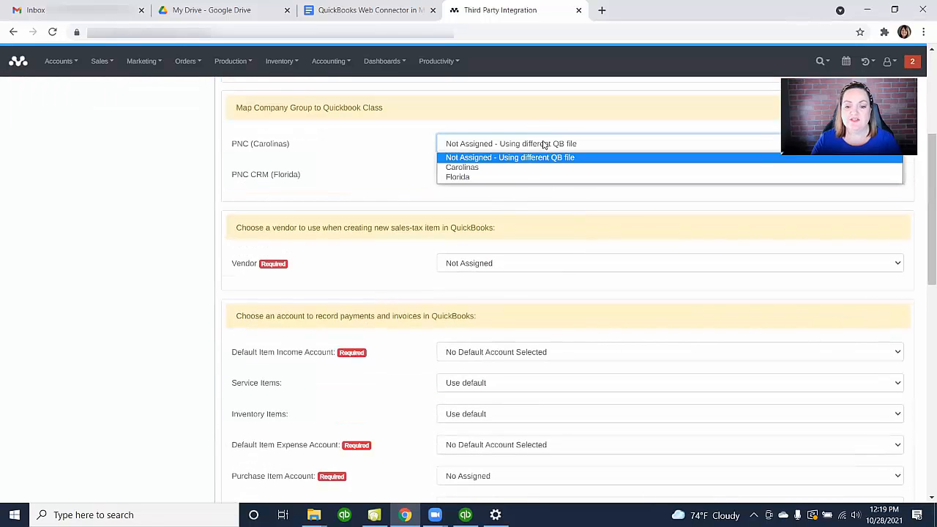
left_click(524, 168)
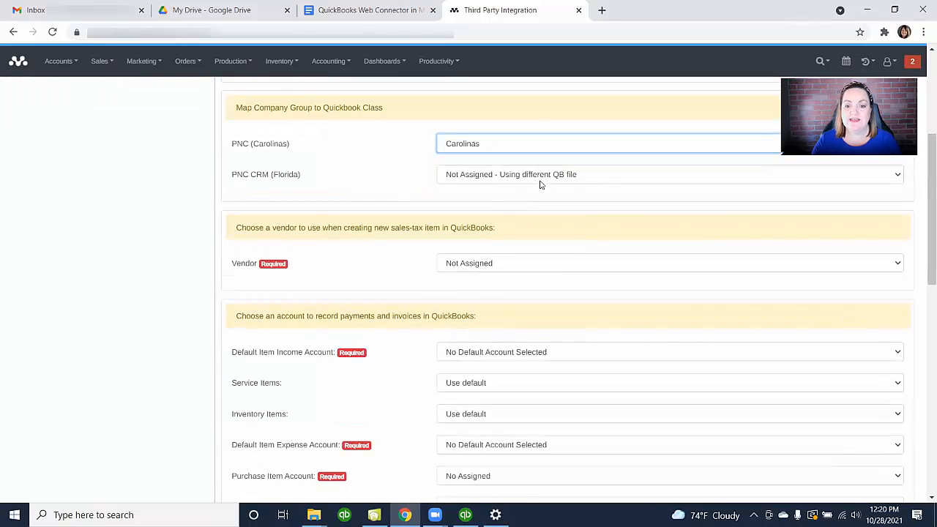
Step: Map the PNC CRM (Florida) company group to the class Florida and choose COMPTROLLER TO BE ASSIGNED as the sales-tax item vendor
left_click(541, 177)
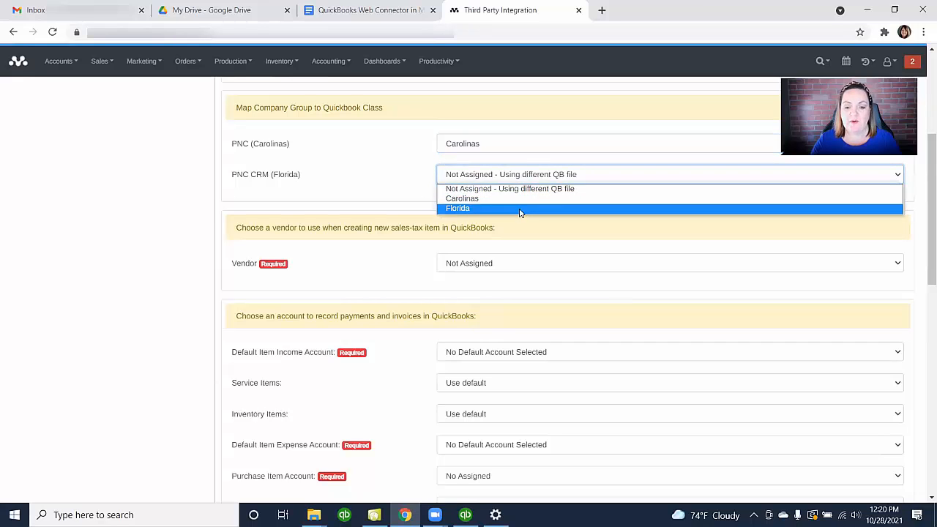
left_click(520, 209)
scroll(354, 212, "down", 1)
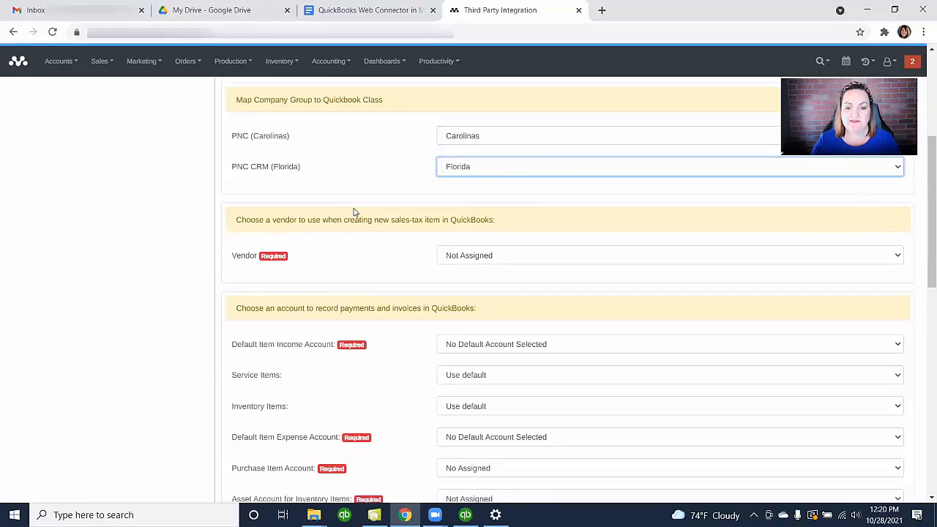
left_click(496, 203)
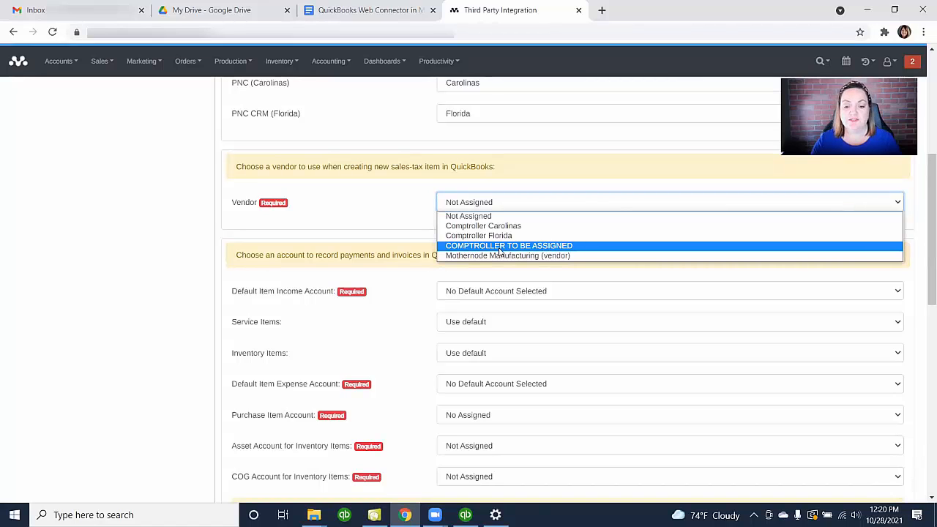
left_click(500, 246)
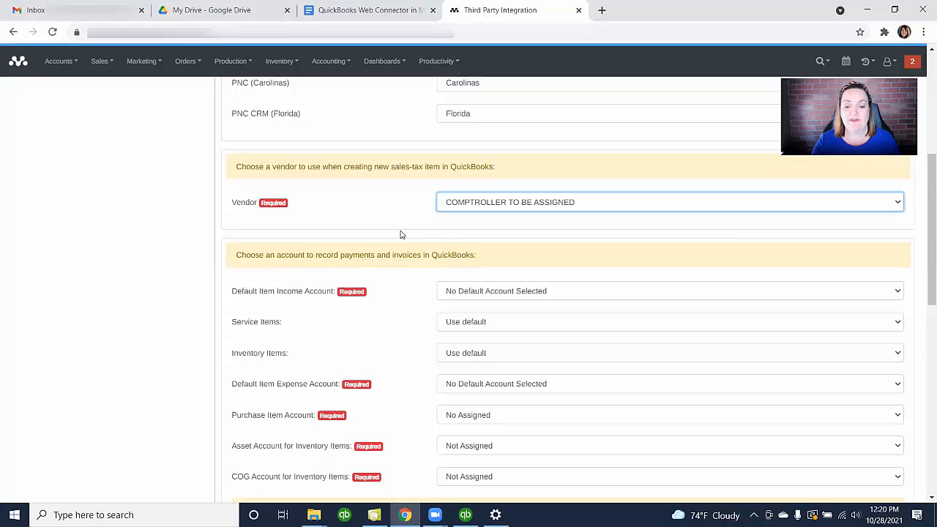
Step: Set the default item income account to Consulting Income and the service and inventory item accounts to Sales - Hardware
scroll(436, 235, "down", 1)
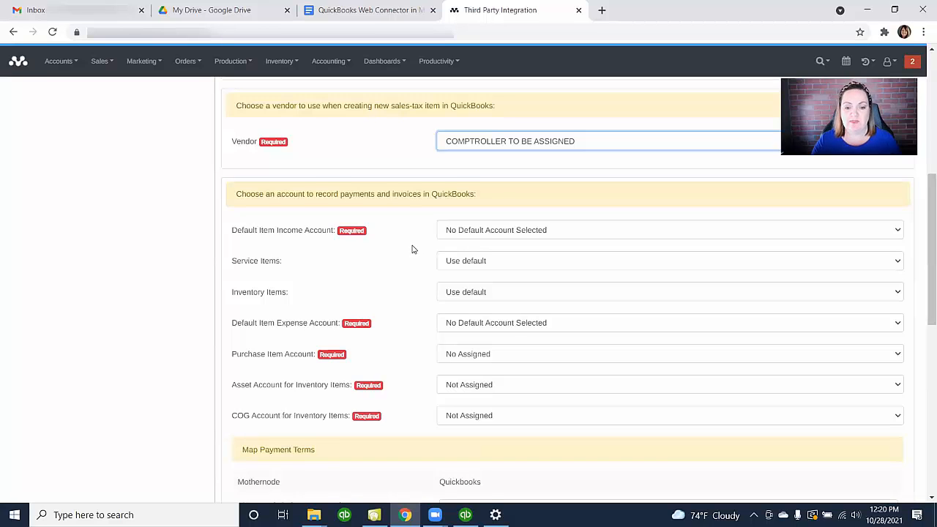
scroll(414, 247, "down", 1)
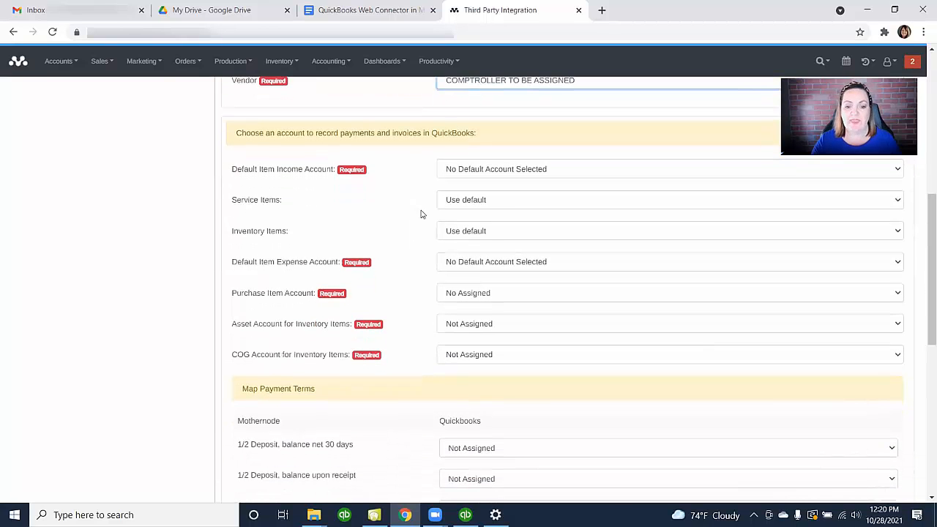
left_click(524, 169)
left_click(526, 197)
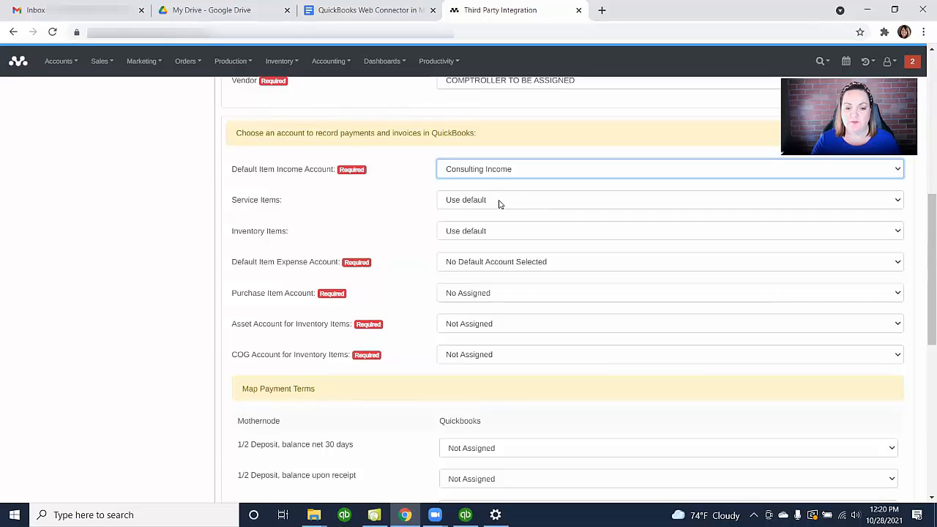
left_click(499, 201)
left_click(498, 234)
left_click(505, 231)
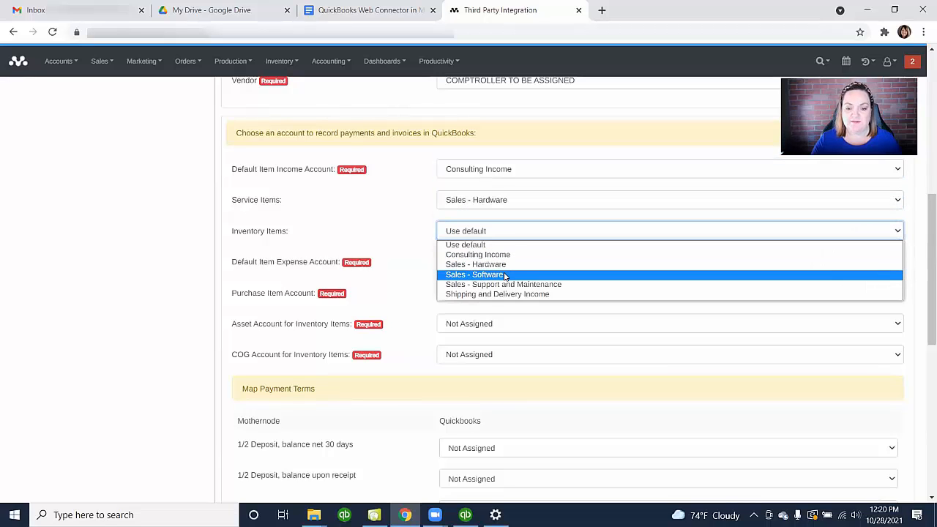
left_click(504, 264)
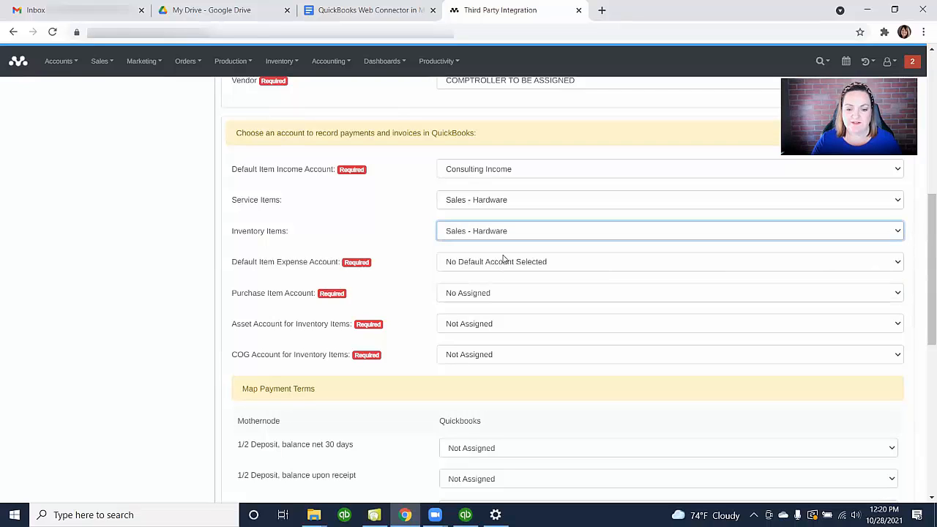
Step: Set the default item expense account to Advertising and Promotion and the purchase item account to Computer and Internet Expenses
left_click(510, 262)
left_click(513, 286)
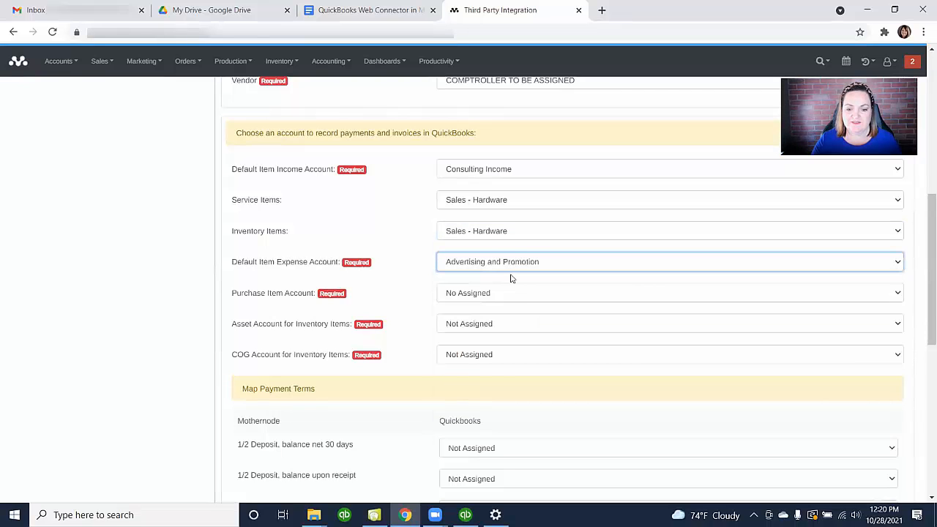
left_click(497, 295)
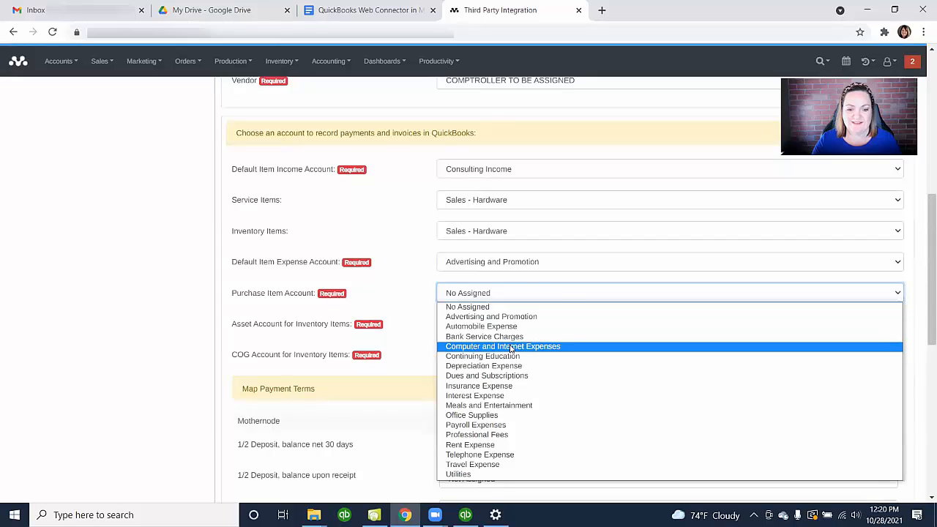
left_click(542, 346)
Step: Set the inventory items' asset account to Furniture and Equipment and their COG account to Purchases - Hardware for Resale
scroll(534, 300, "down", 1)
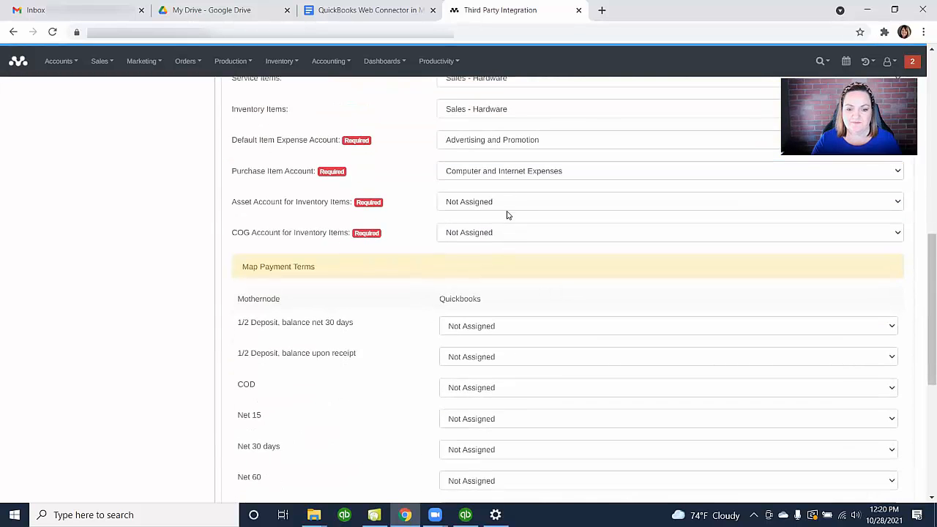
left_click(507, 202)
left_click(512, 245)
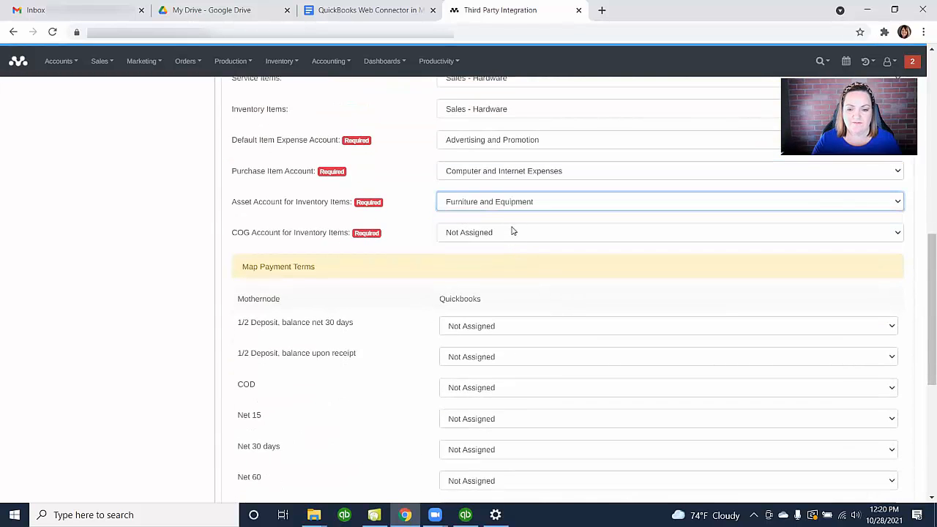
left_click(518, 234)
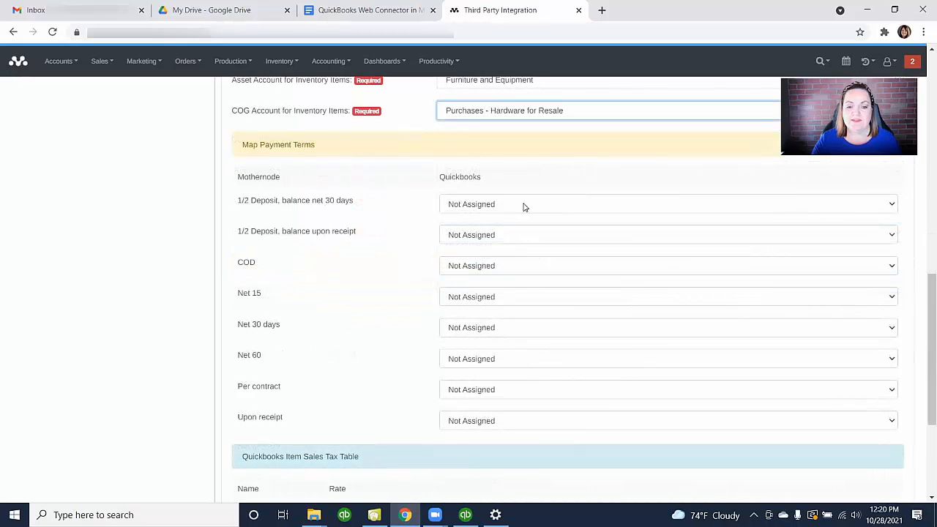
Step: Map both 1/2 Deposit terms to Net 30, COD and Upon receipt to Due on receipt, Per contract to Consignment, and the Net terms to their equivalents
left_click(523, 205)
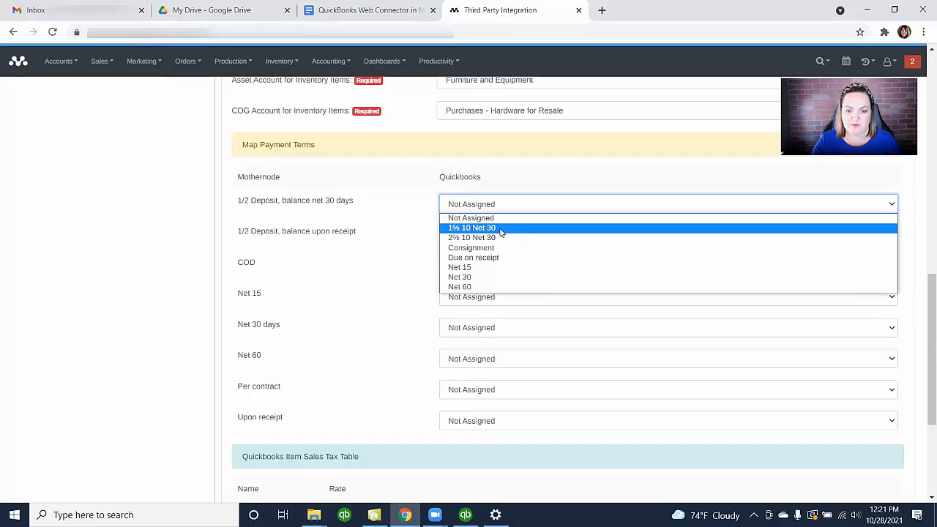
left_click(498, 282)
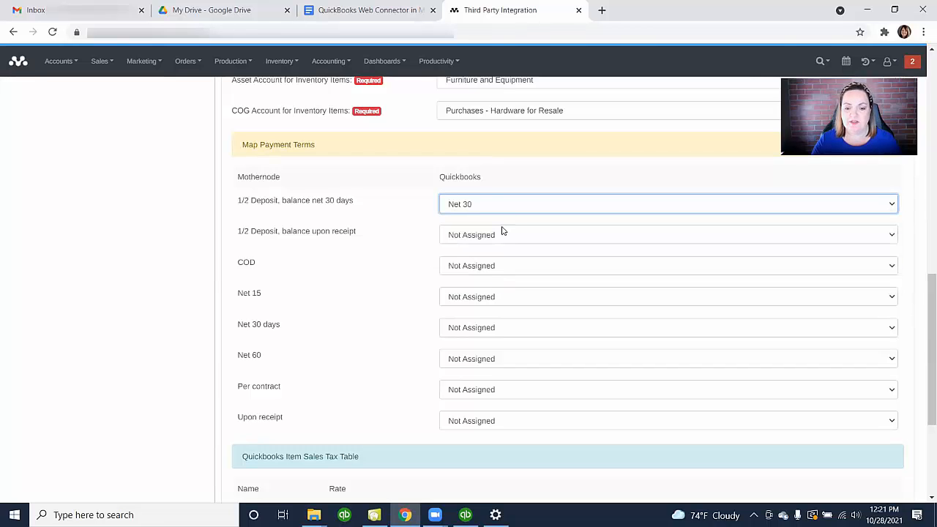
left_click(504, 236)
left_click(503, 307)
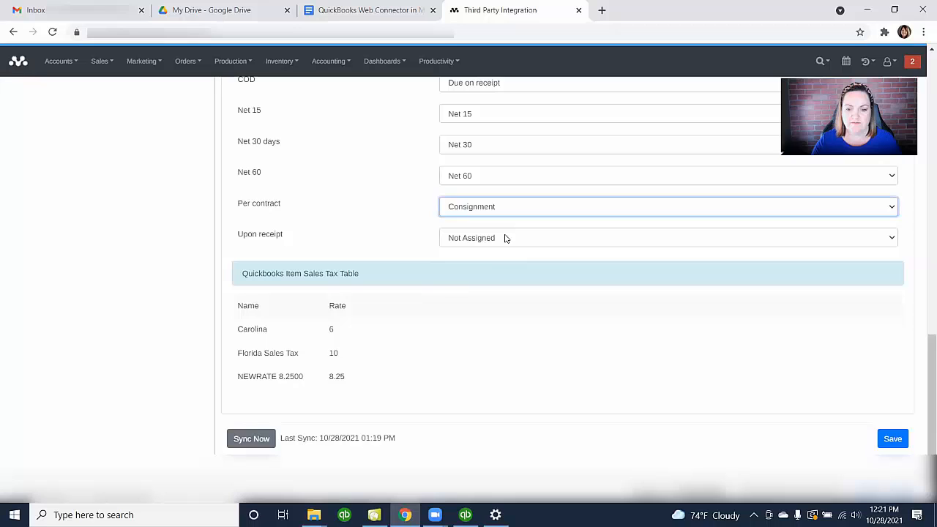
left_click(563, 237)
left_click(504, 290)
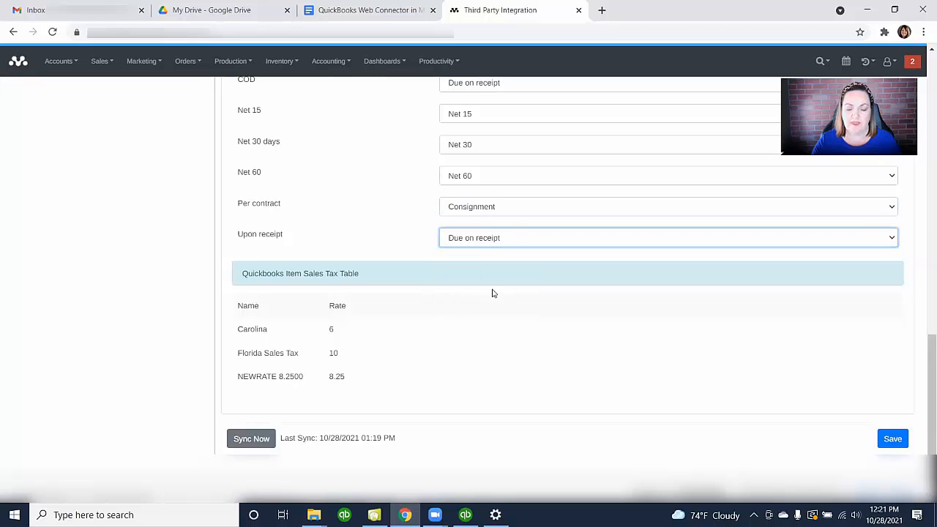
Step: Save the integration settings and start a new sync with QuickBooks
scroll(410, 316, "down", 1)
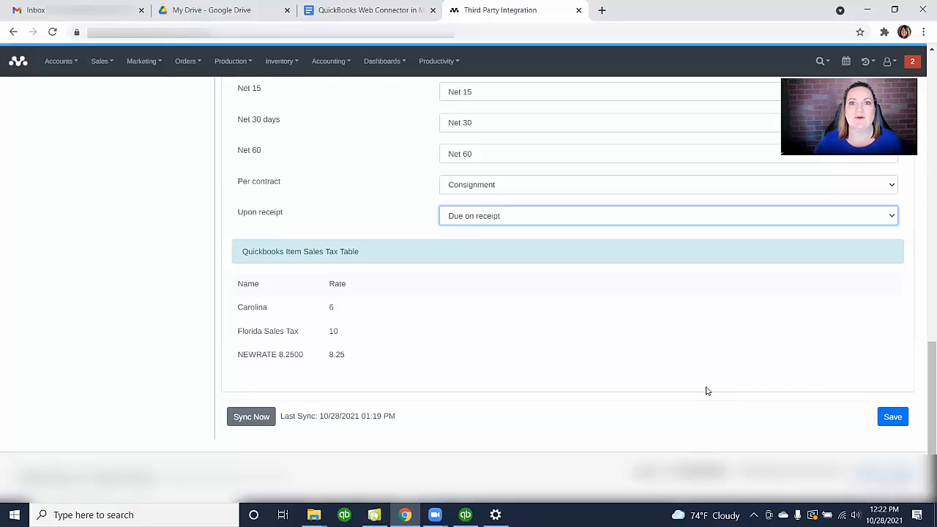
left_click(893, 419)
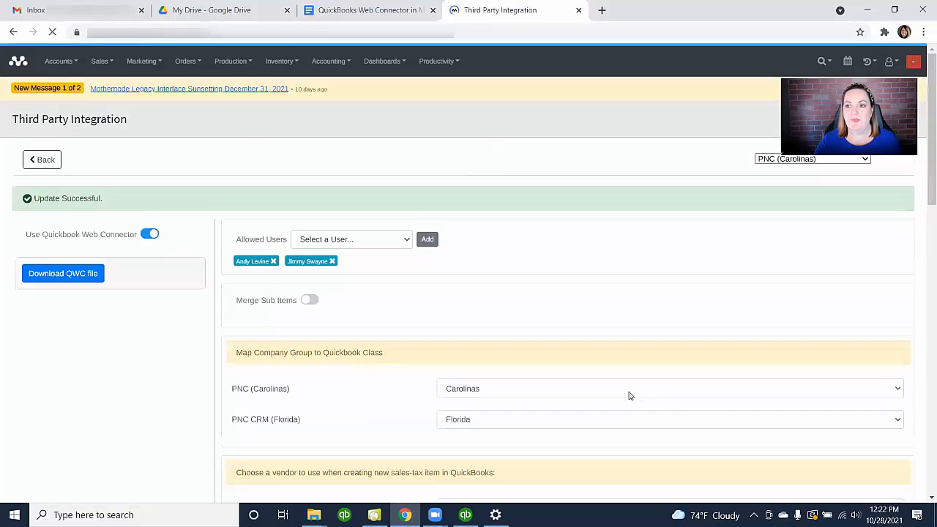
scroll(429, 339, "down", 10)
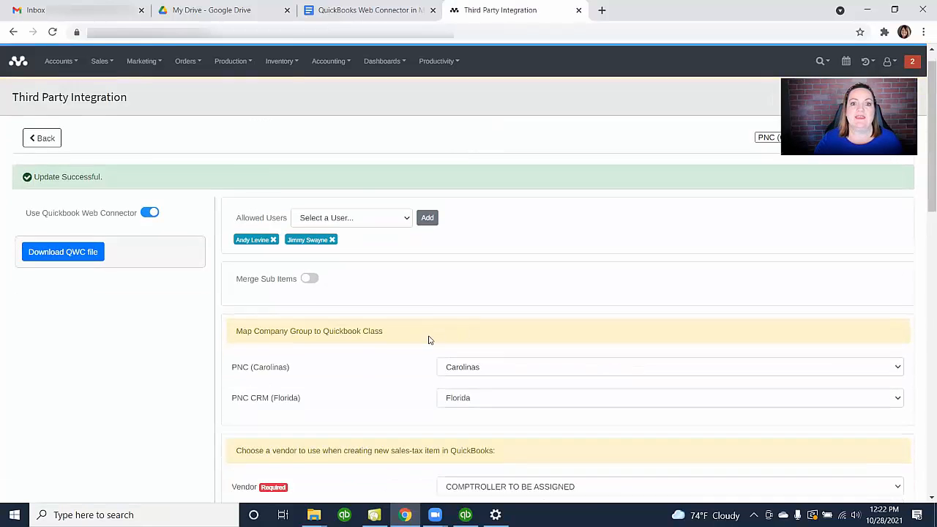
scroll(387, 339, "down", 5)
left_click(251, 418)
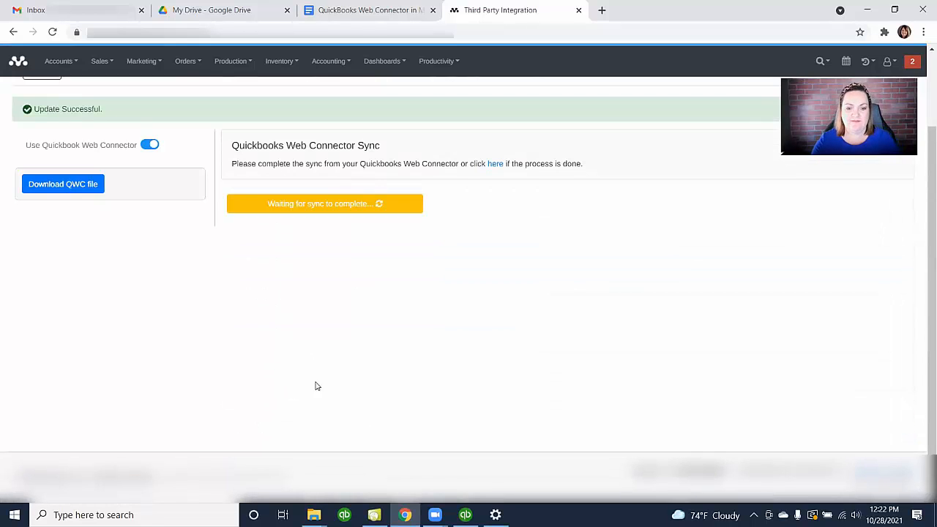
Step: Switch to QuickBooks Web Connector and update the selected application, returning to Mothernode in Chrome to refresh the pending sync status
key("alt+Tab")
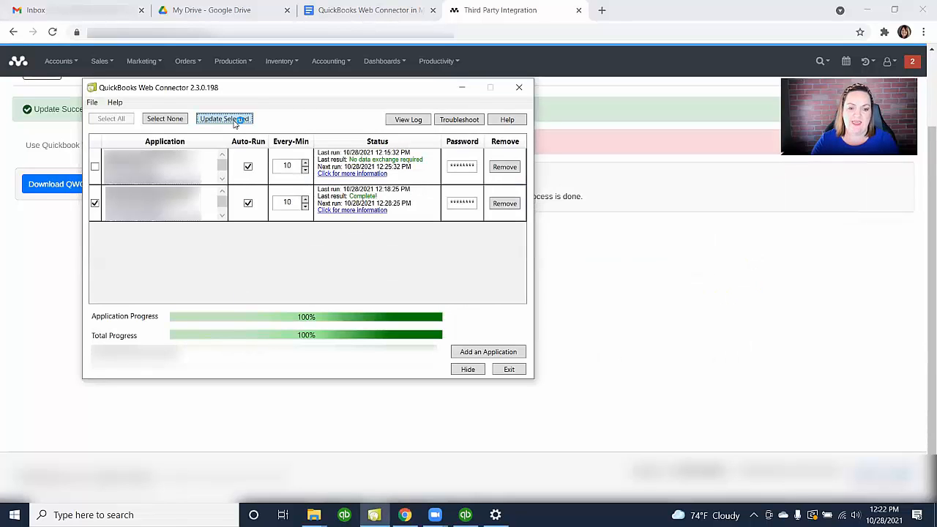
left_click(225, 119)
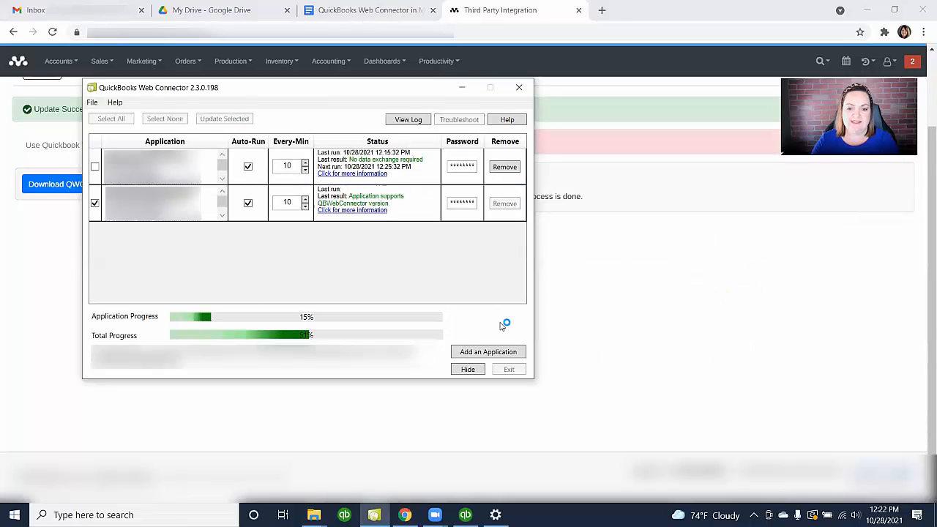
left_click(585, 350)
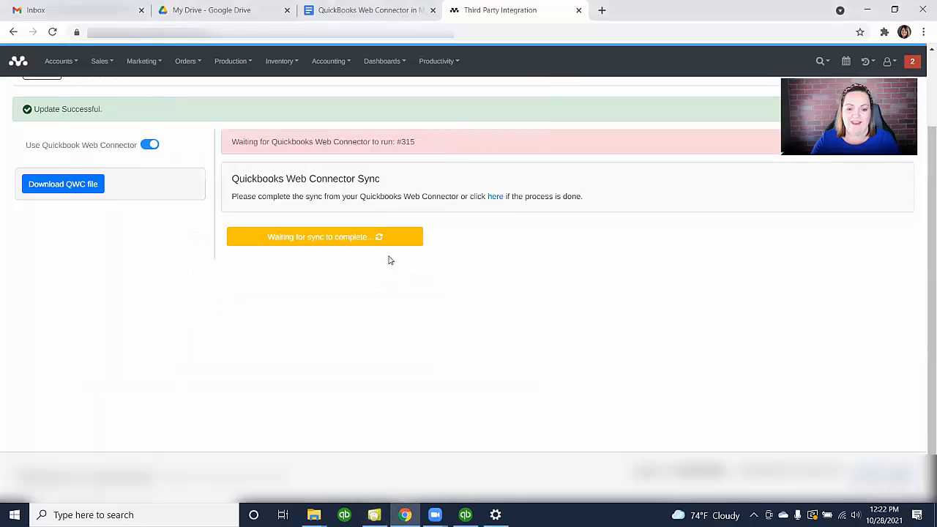
left_click(381, 245)
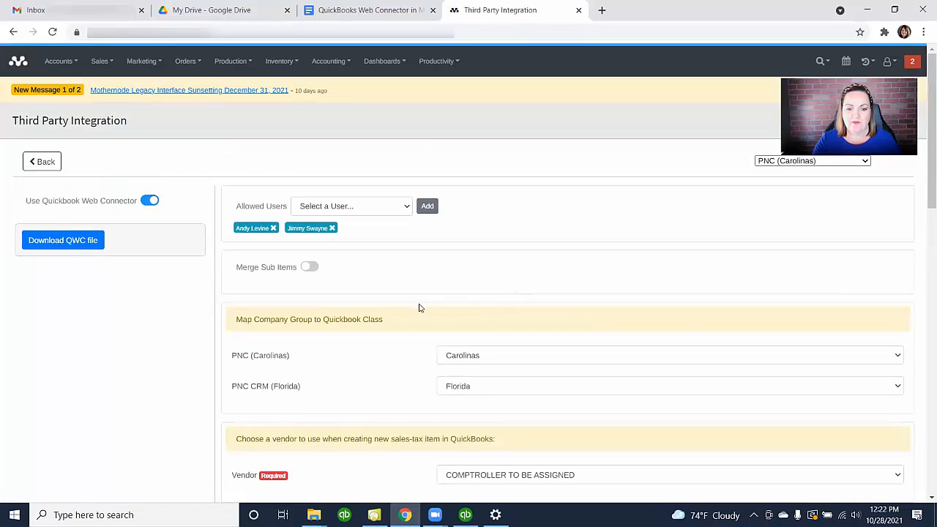
Step: Review the integration's saved class, vendor, account and payment term mappings
scroll(494, 322, "down", 9)
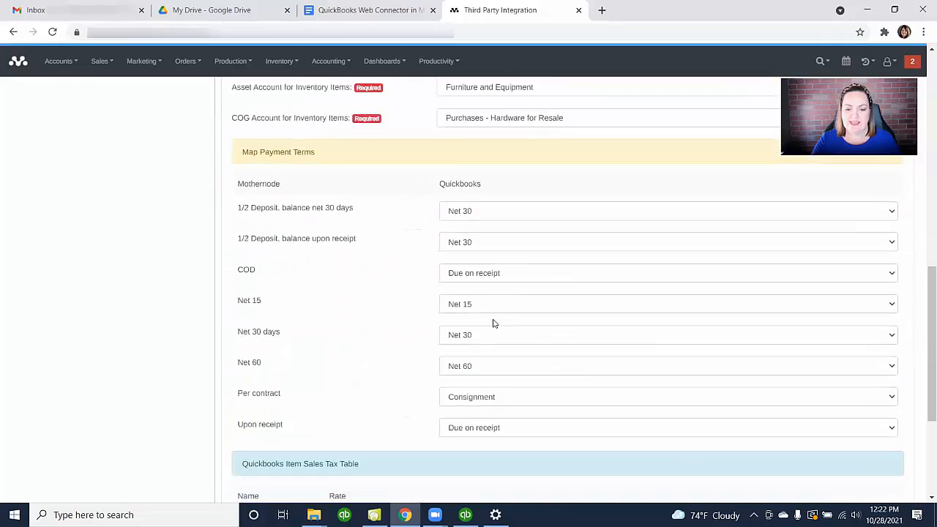
scroll(493, 323, "down", 3)
scroll(494, 323, "up", 10)
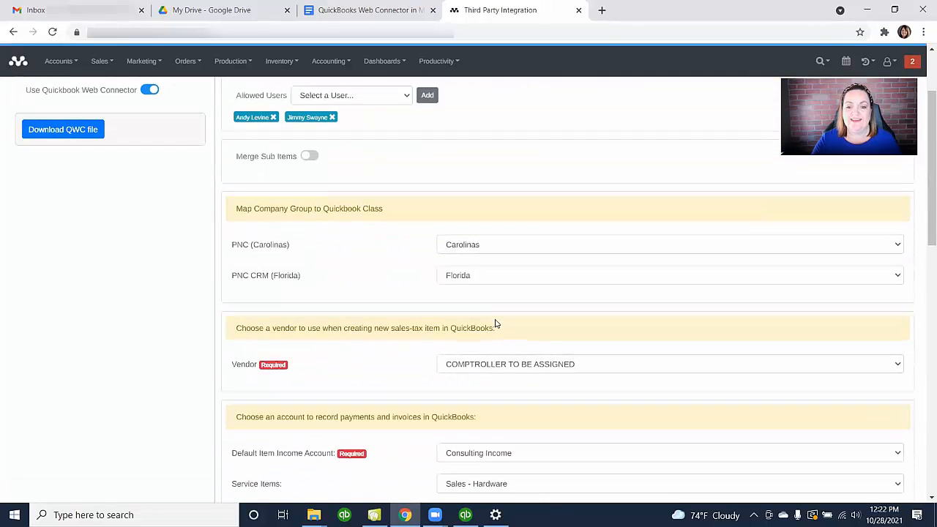
scroll(498, 323, "up", 2)
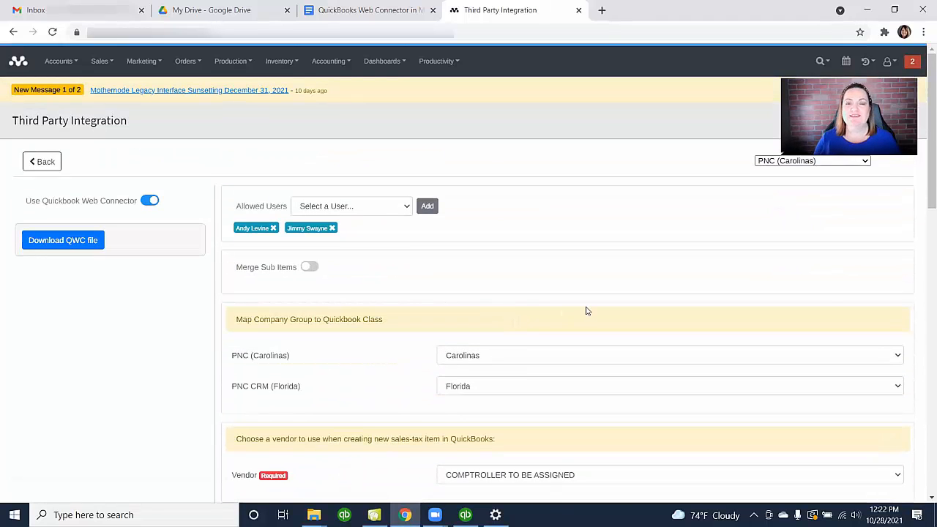